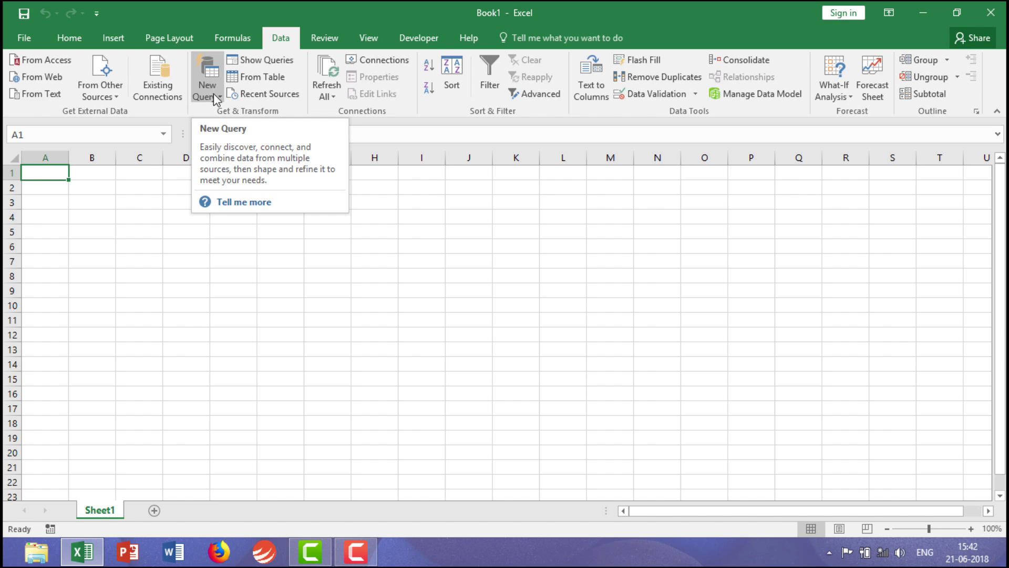
Import the mark sheet 2018 workbook from Work (D:) > Basics to Excel as a new query.
left_click(212, 93)
mouse_move(258, 123)
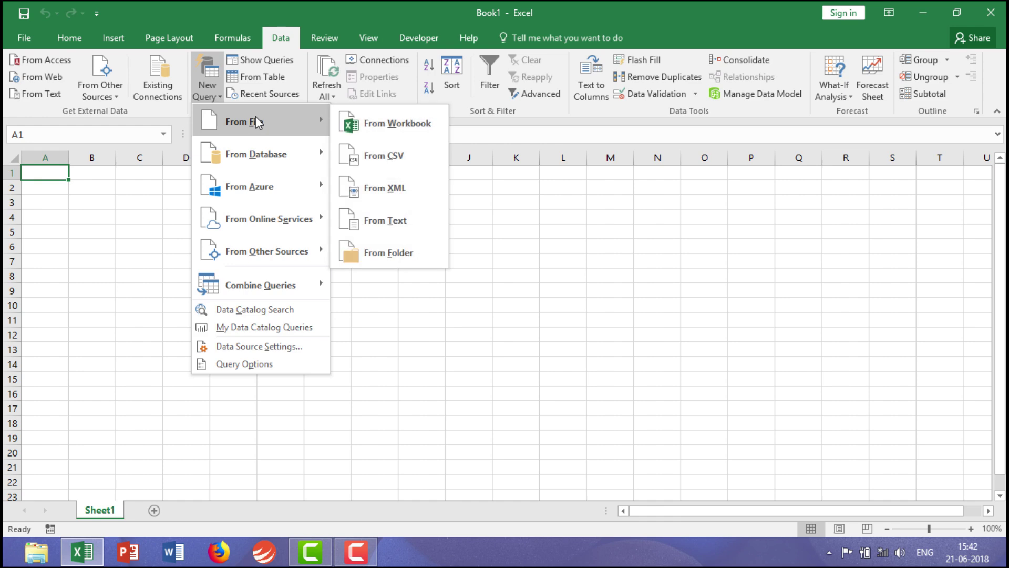
left_click(376, 120)
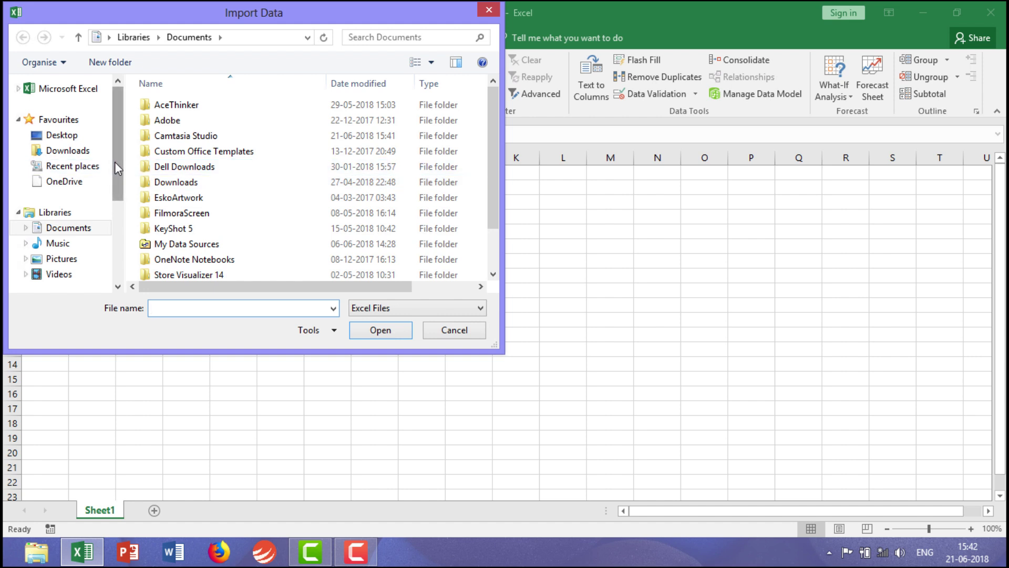
left_click_drag(115, 161, 111, 197)
left_click(63, 269)
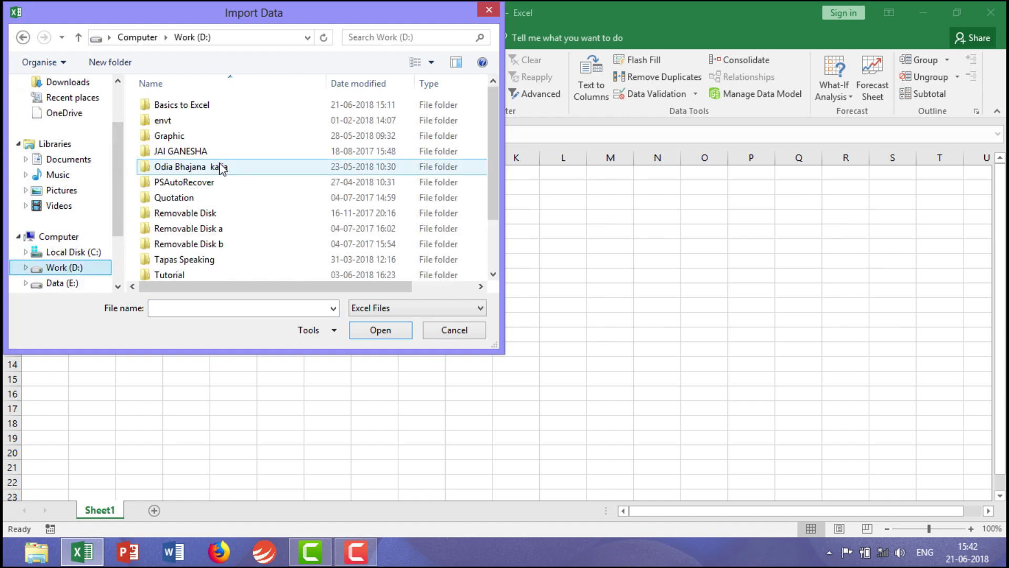
double_click(182, 105)
scroll(215, 261, "down", 1)
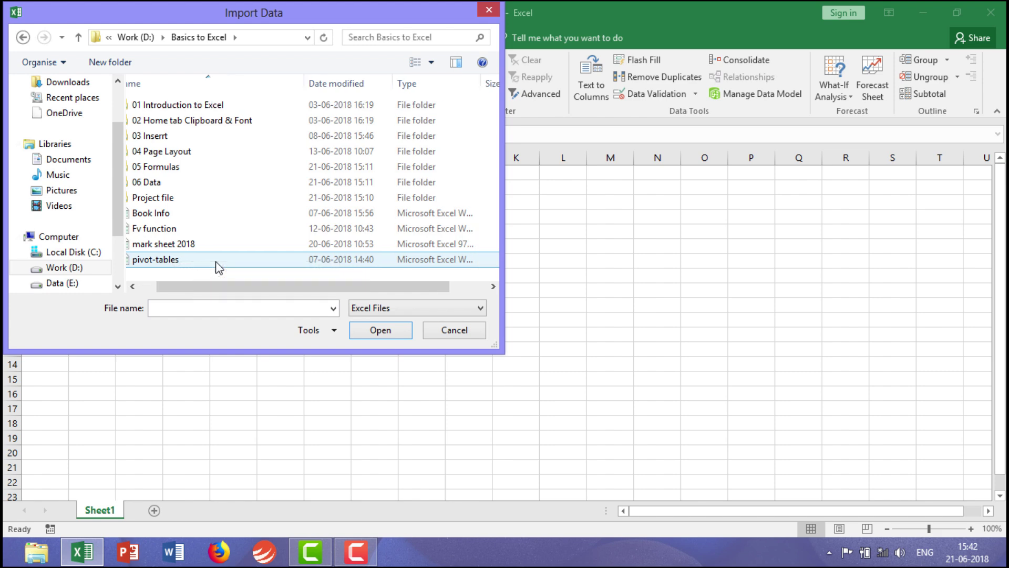
left_click(200, 244)
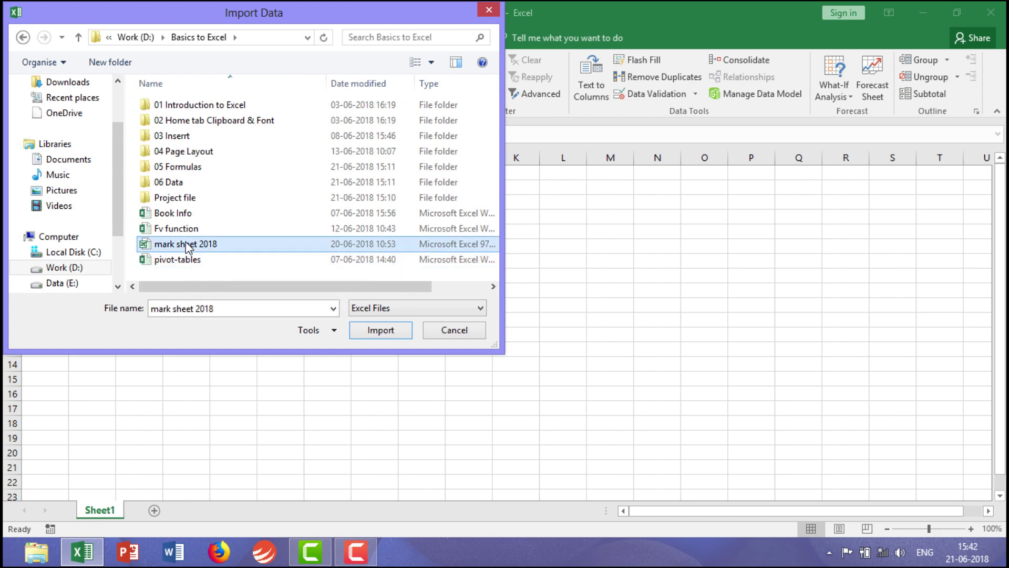
left_click(387, 332)
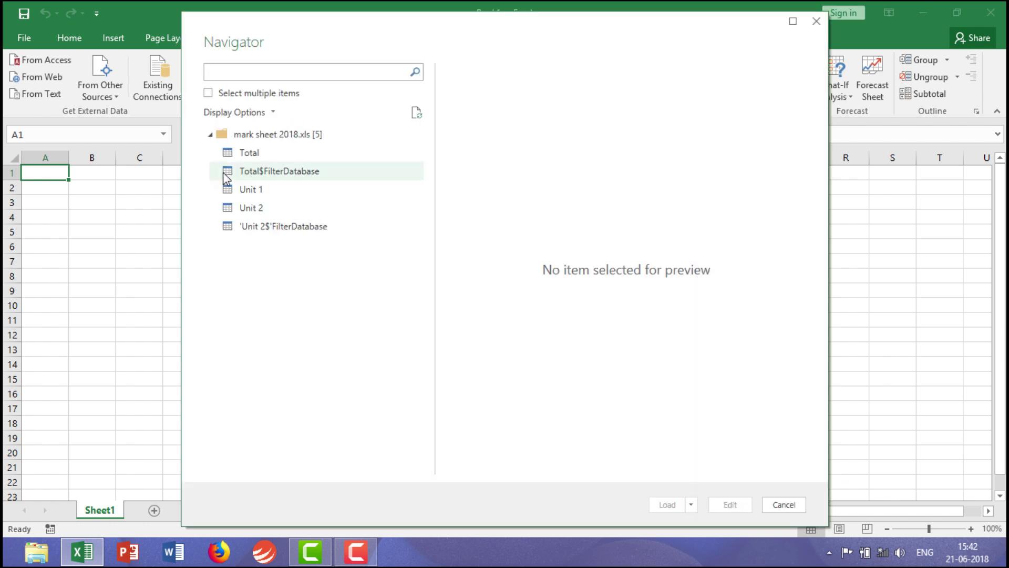
Preview the Total sheet in the Navigator and open it in the Query Editor.
left_click(281, 153)
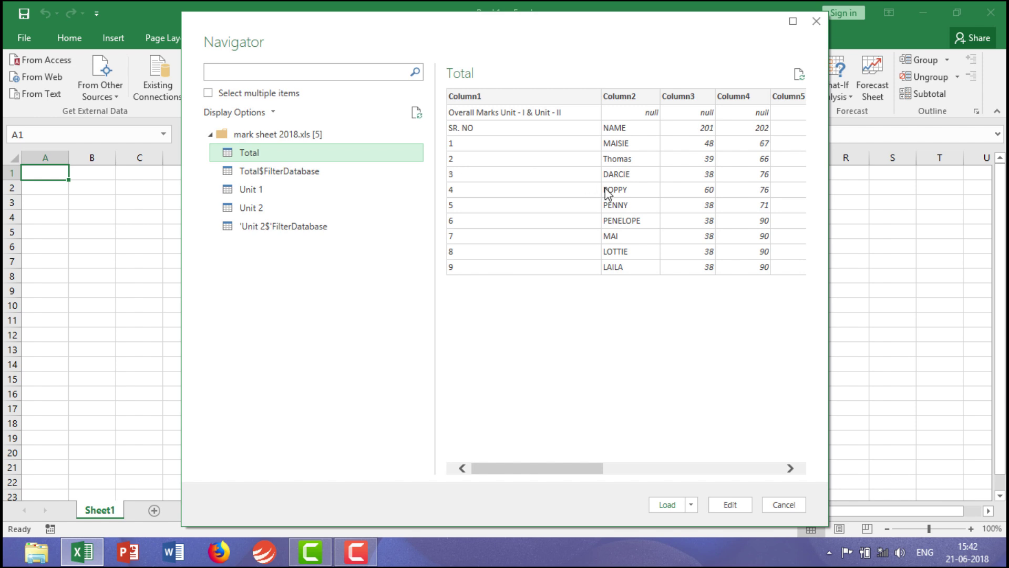
left_click(730, 505)
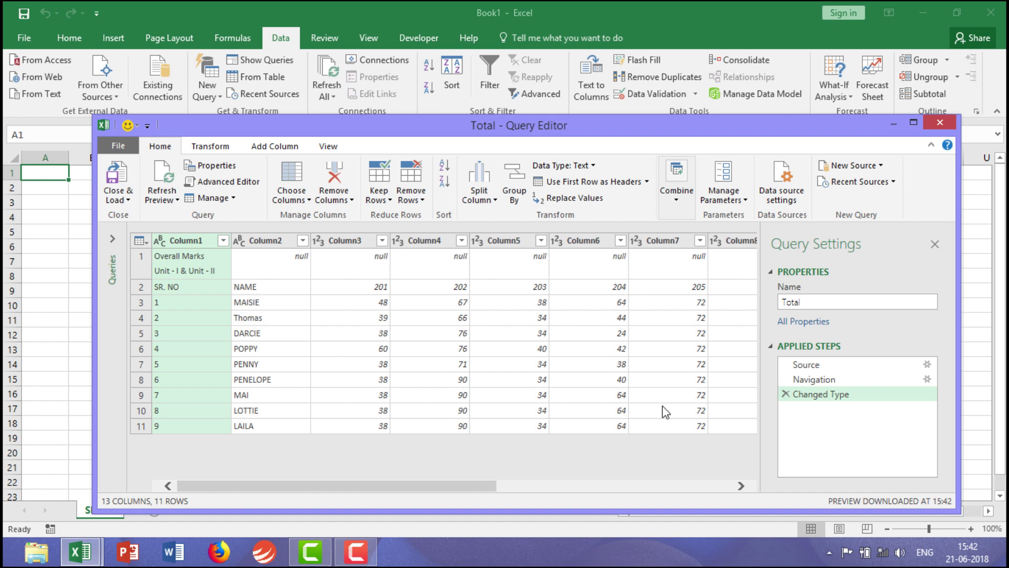
Remove Column1 from the Total query, then close the Query Editor.
left_click(741, 486)
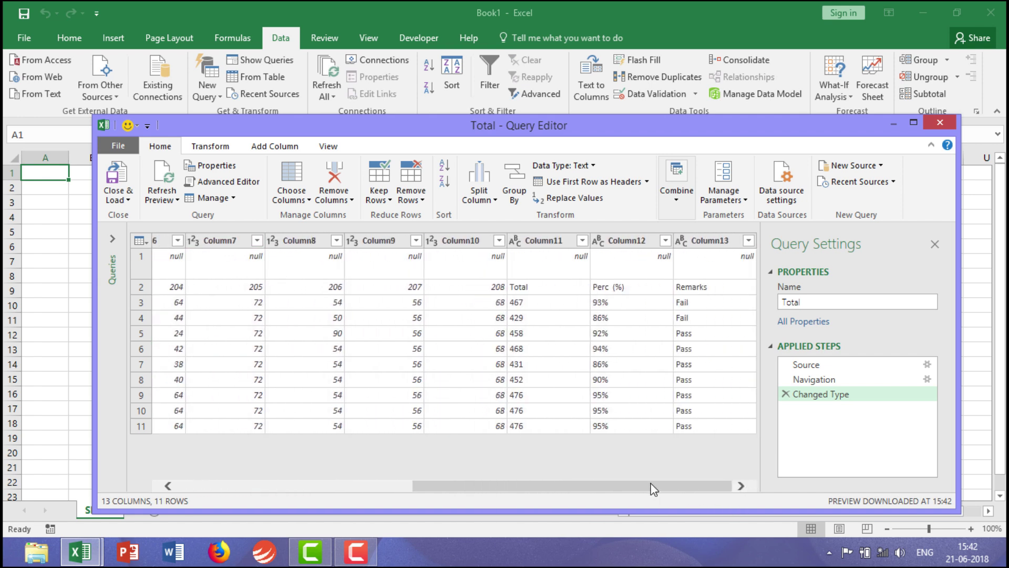
left_click_drag(650, 483, 415, 483)
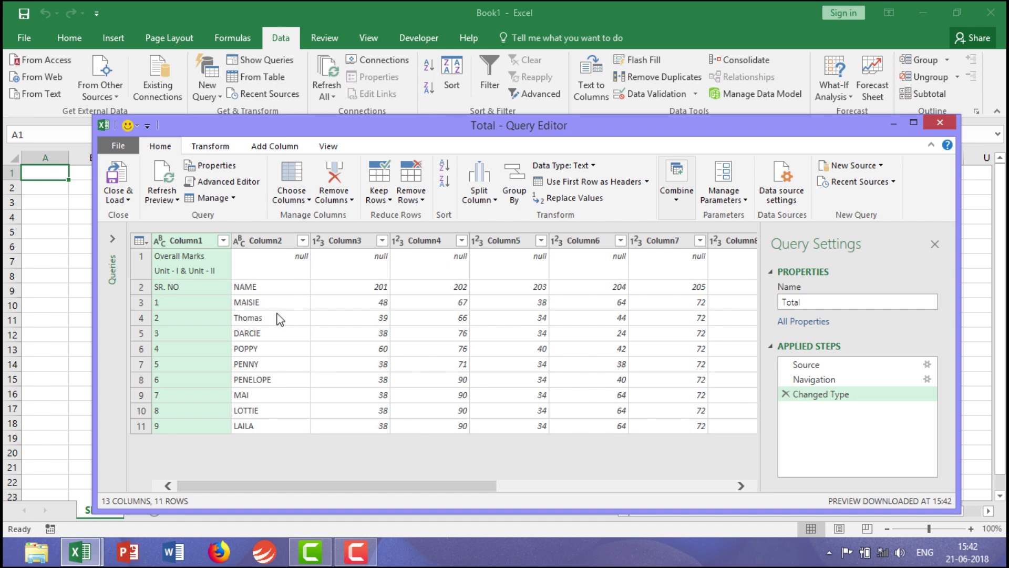
right_click(180, 241)
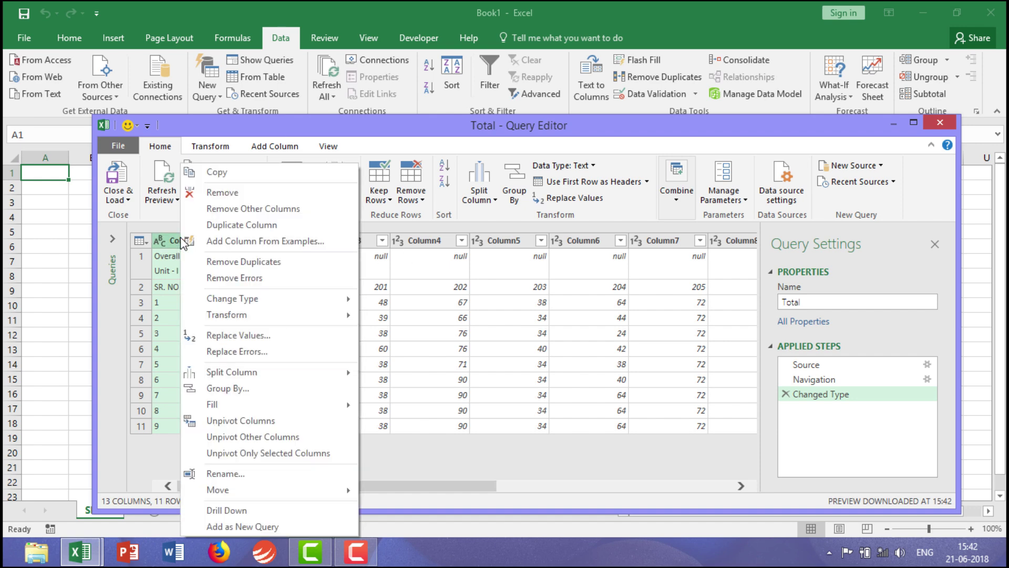
left_click(211, 193)
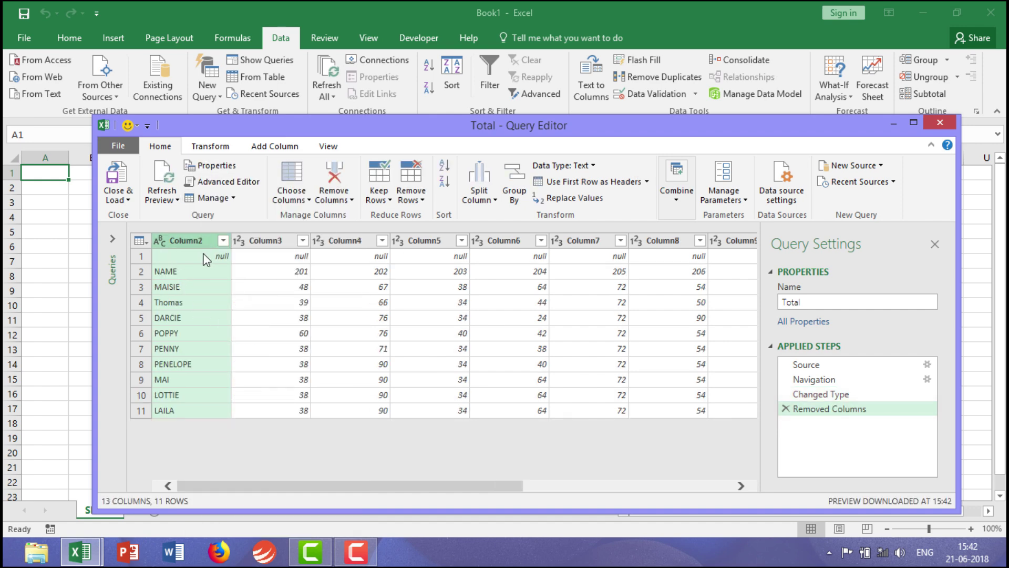
left_click_drag(402, 487, 548, 489)
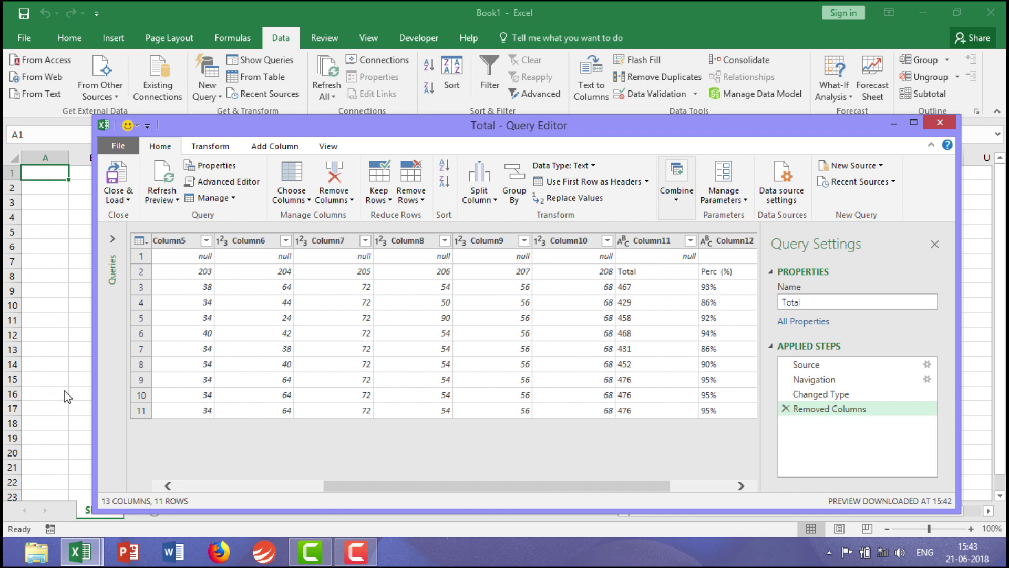
left_click_drag(666, 488, 717, 492)
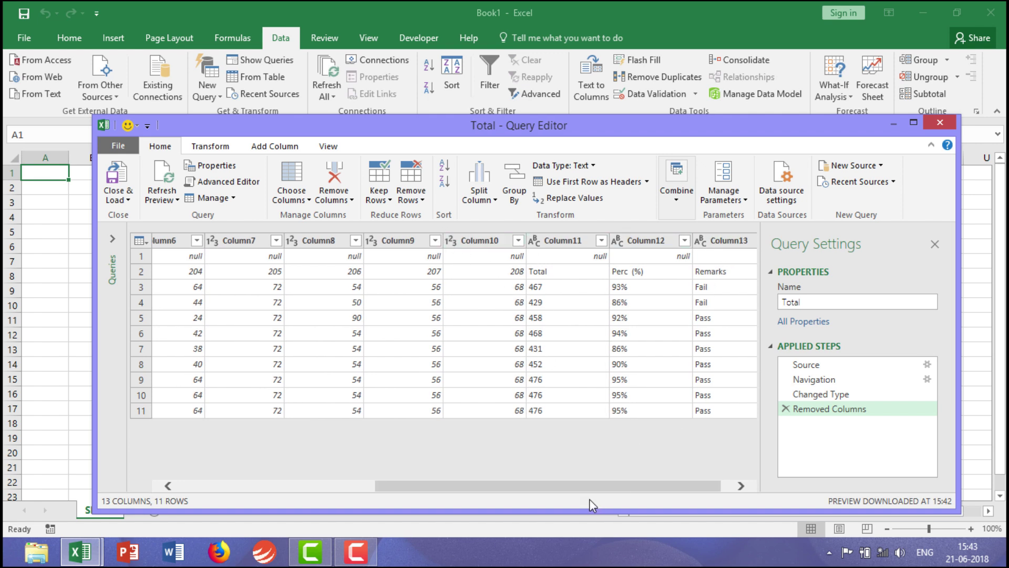
left_click_drag(579, 490, 590, 489)
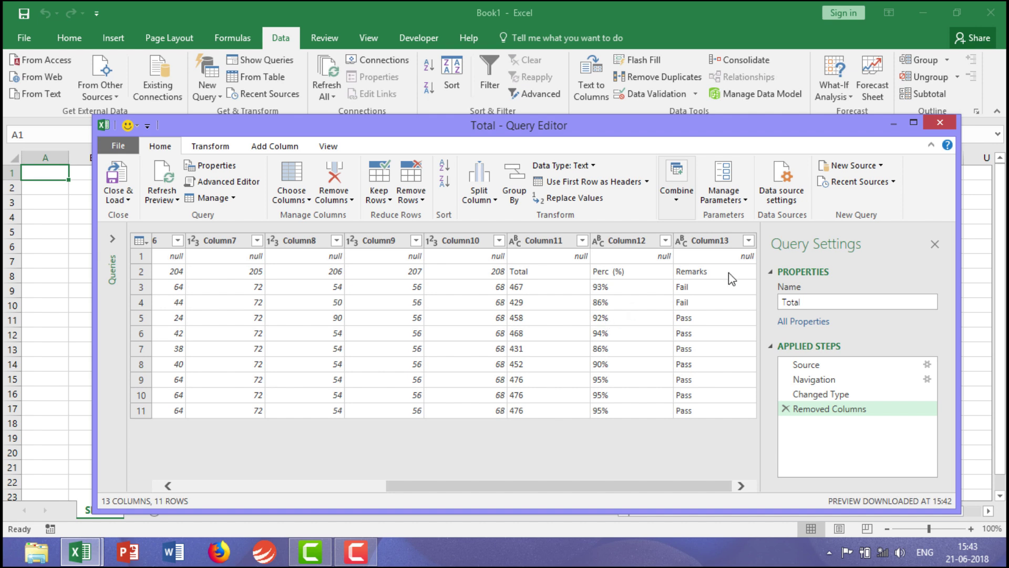
left_click(939, 125)
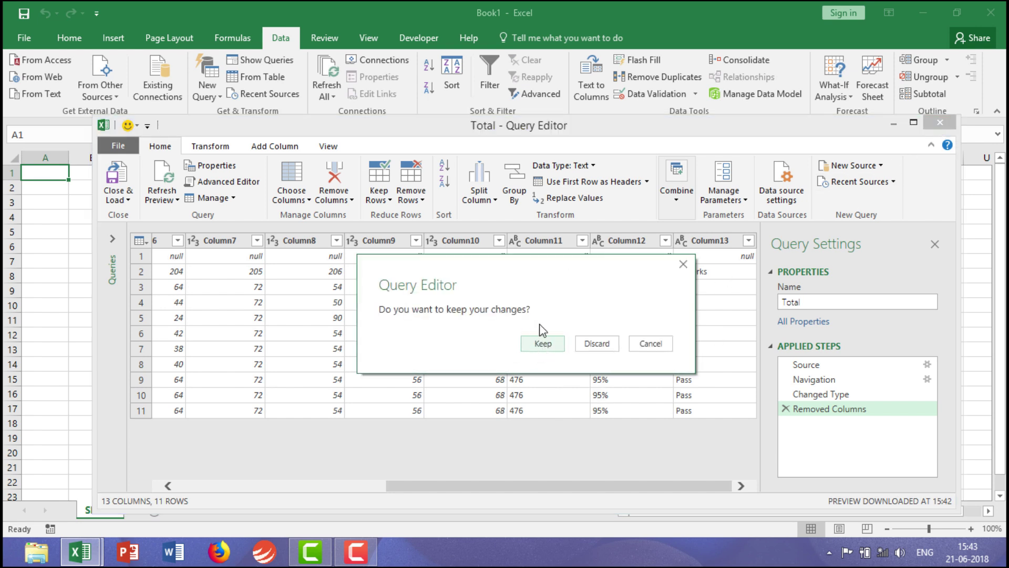
Keep the Total query changes so it loads onto Sheet2, and show the Workbook Queries pane.
left_click(542, 345)
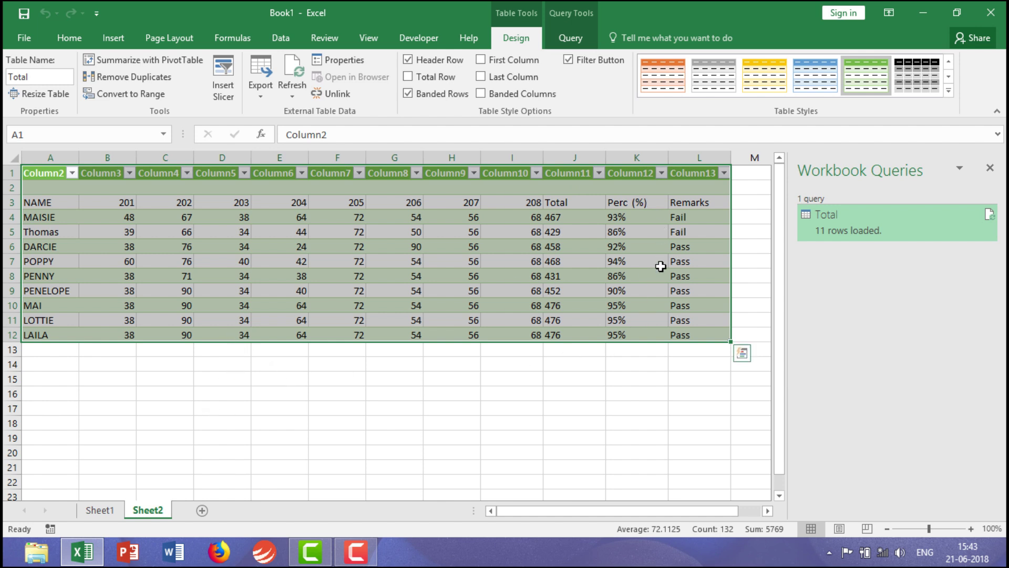
left_click(281, 41)
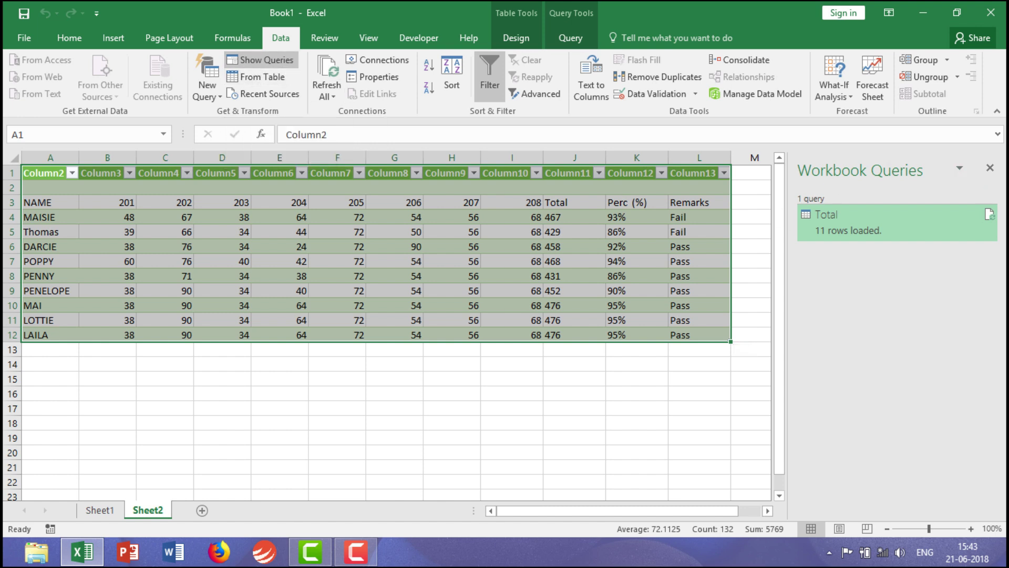
left_click(267, 61)
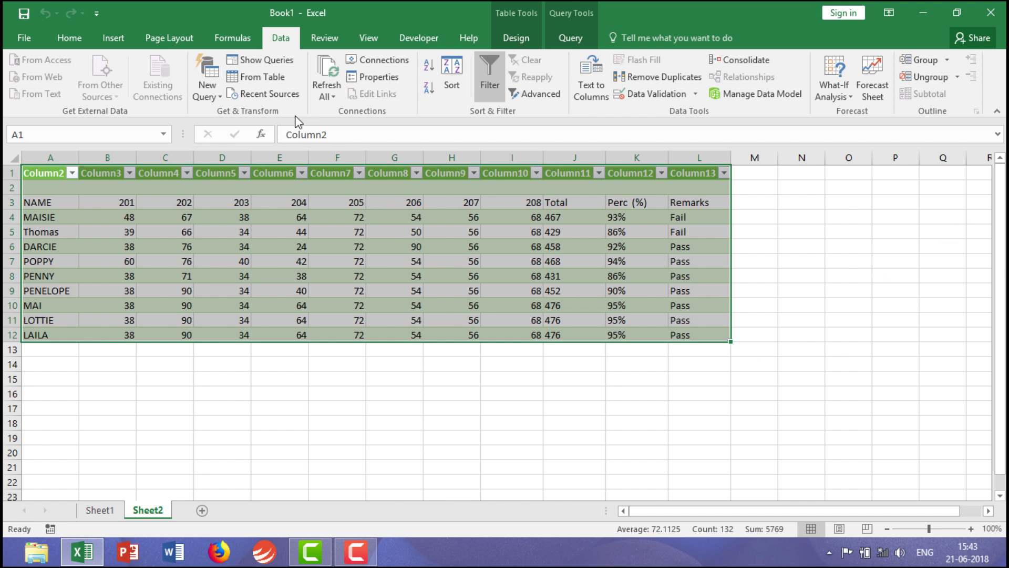
left_click(262, 63)
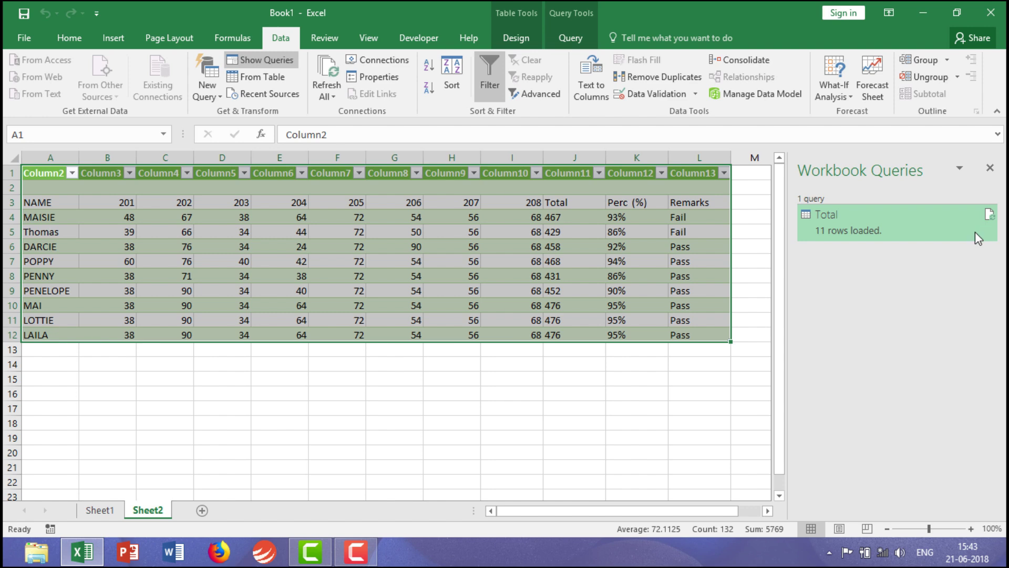
mouse_move(965, 233)
double_click(889, 224)
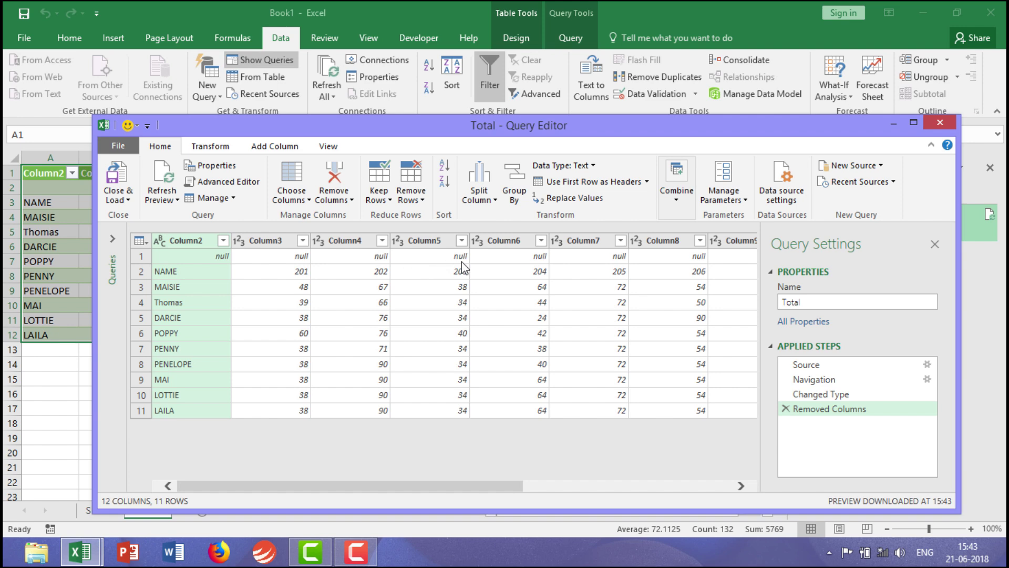
left_click(941, 122)
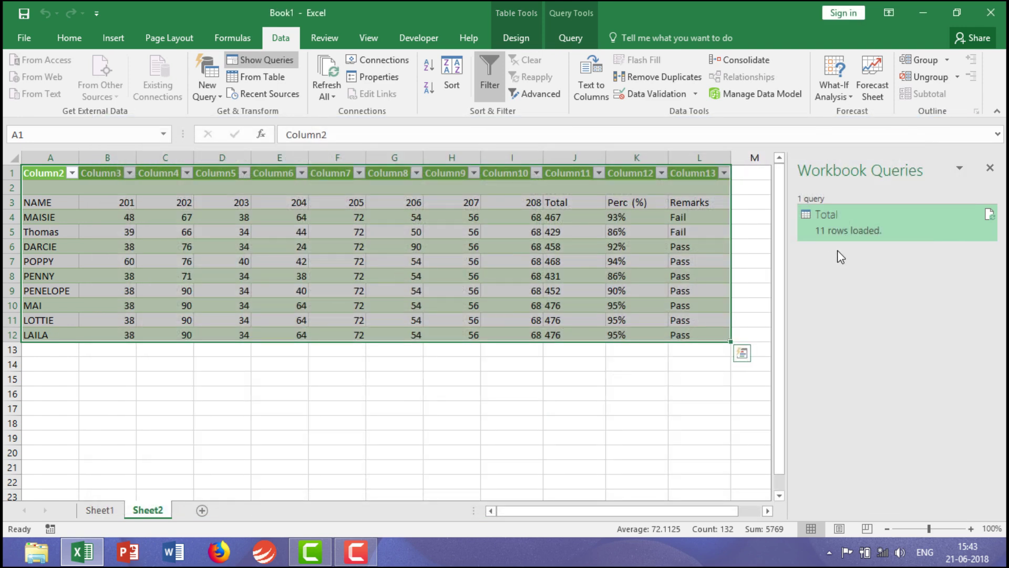
left_click(255, 77)
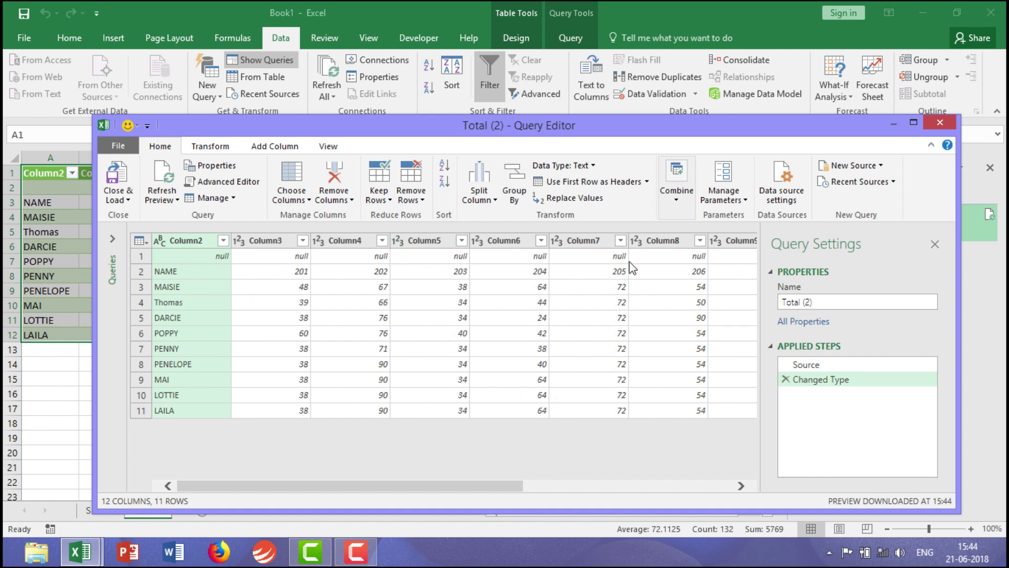
left_click(941, 122)
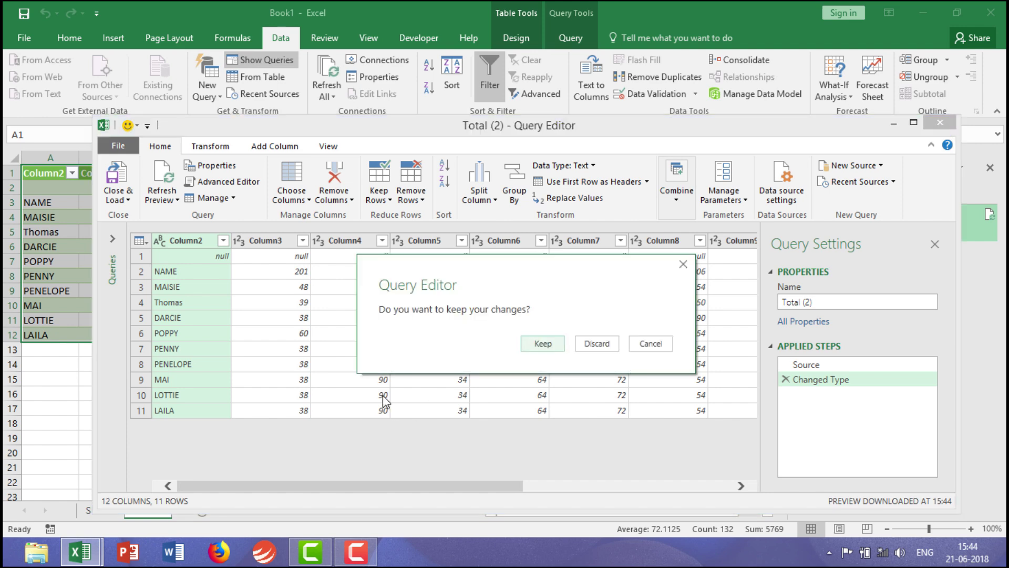
left_click(593, 345)
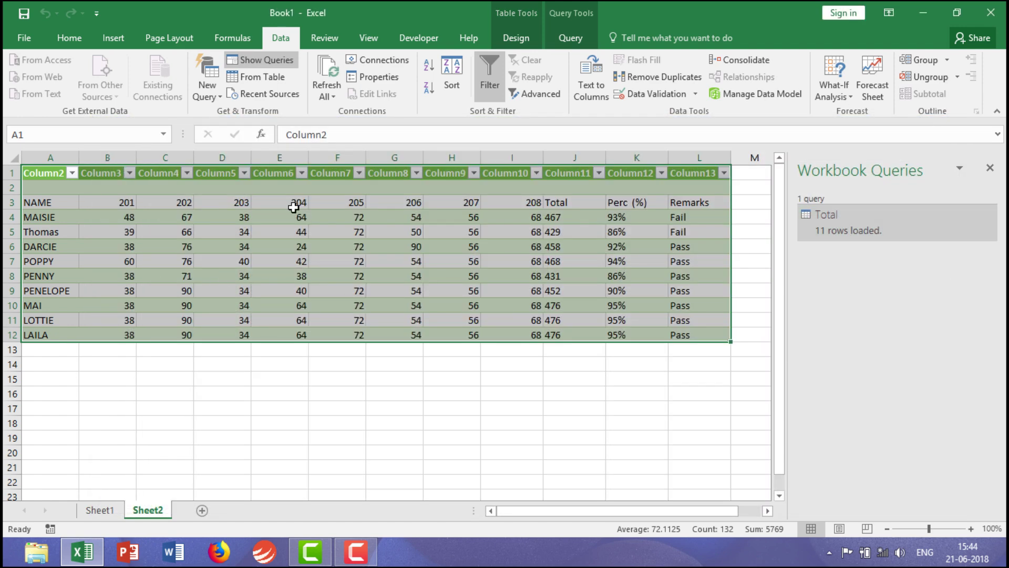
left_click(259, 94)
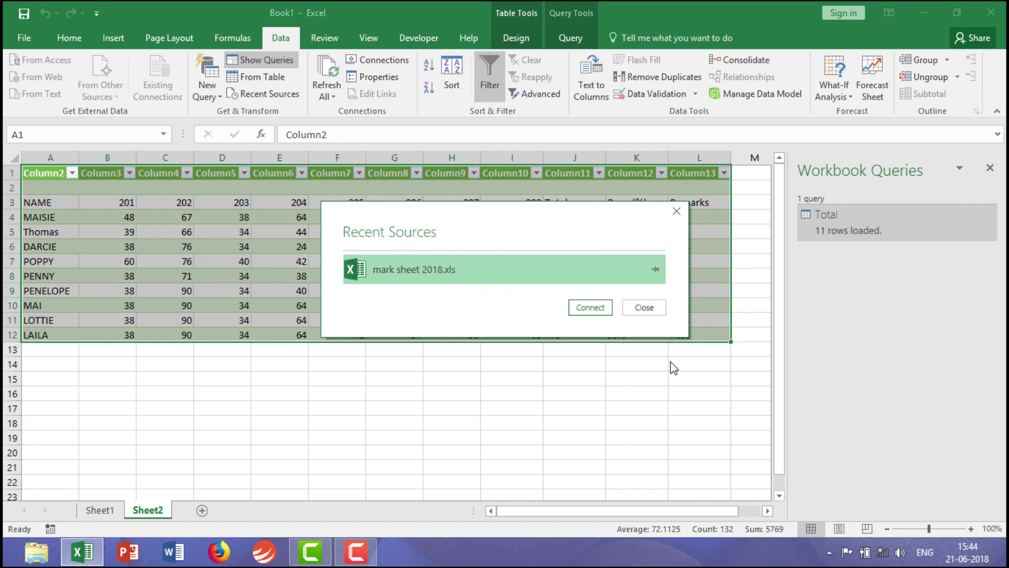
left_click(652, 308)
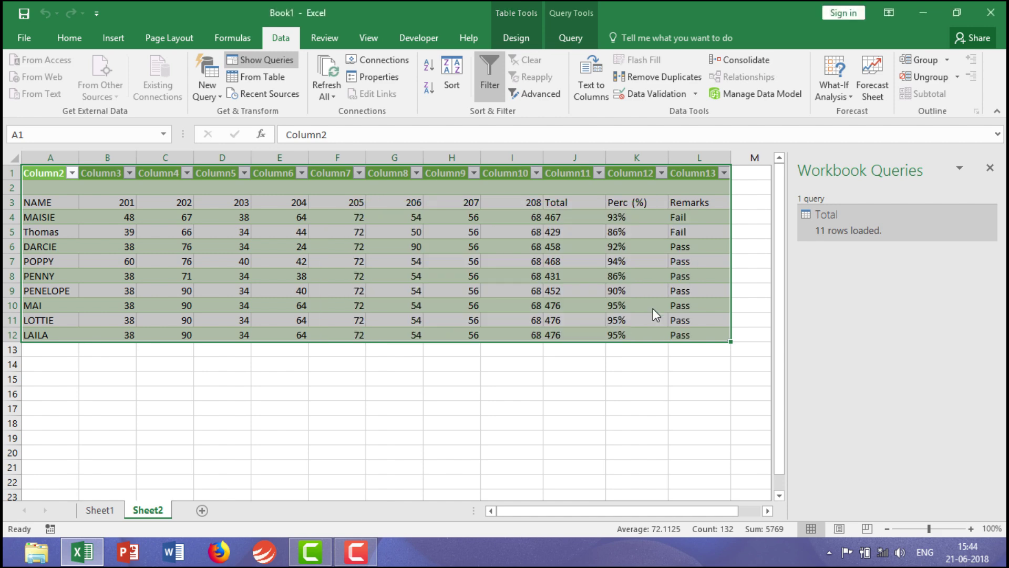
left_click(374, 392)
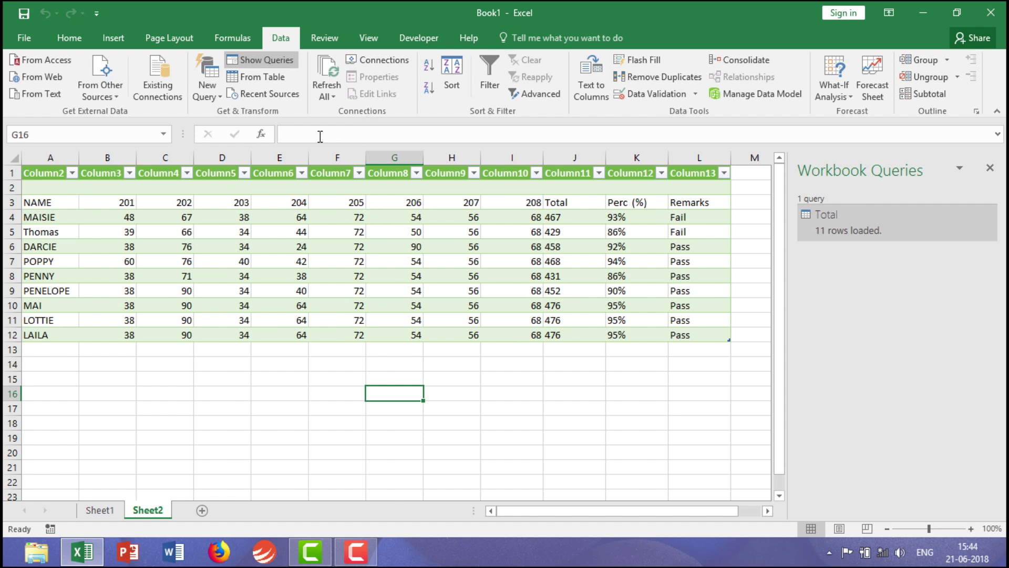
Check the Query - Total connection in Workbook Connections, then Refresh All.
left_click(369, 59)
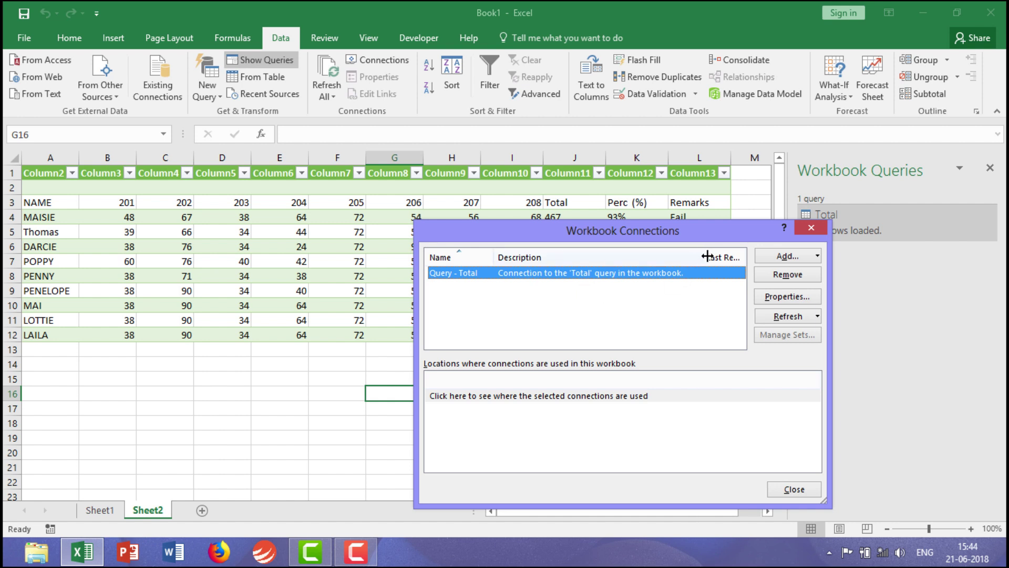
left_click_drag(707, 256, 754, 258)
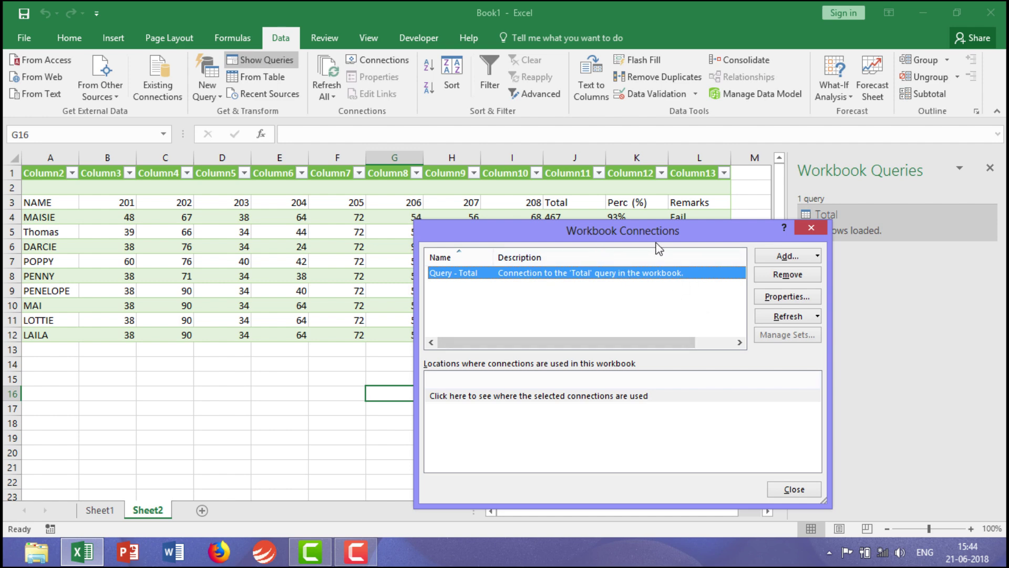
left_click(814, 228)
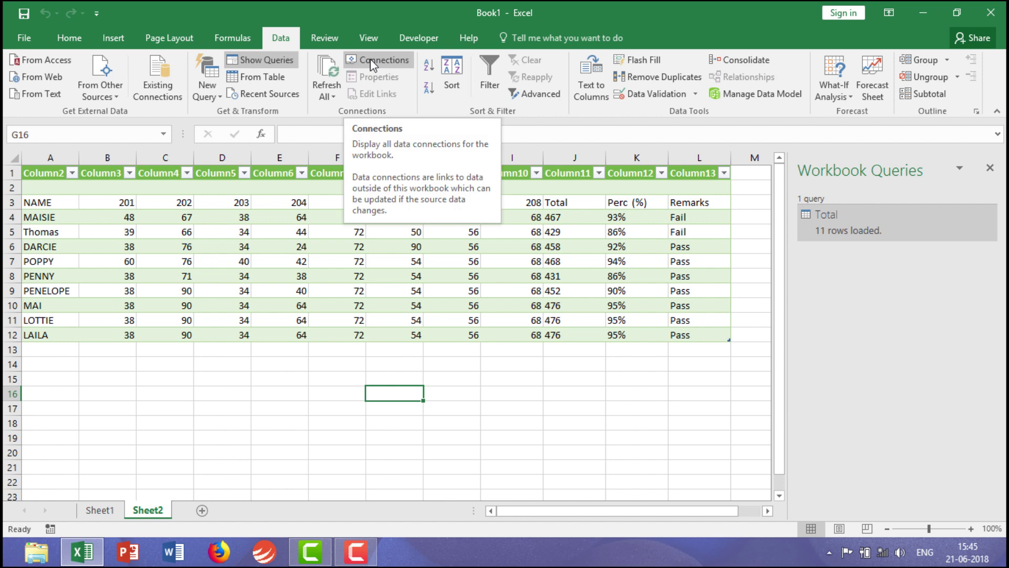
left_click(330, 70)
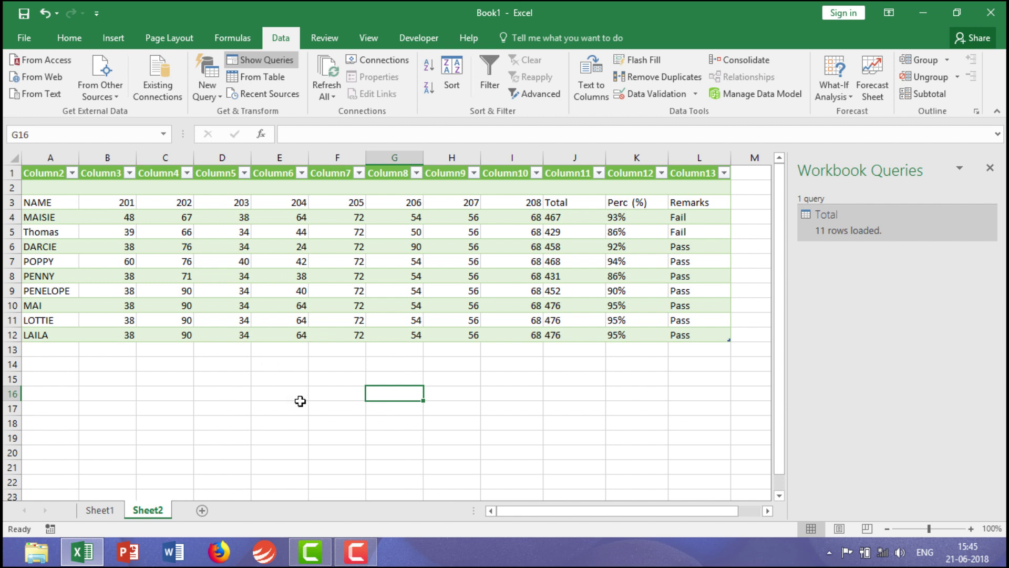
Select a cell in the loaded table and refresh just the Total query's data.
left_click(295, 203)
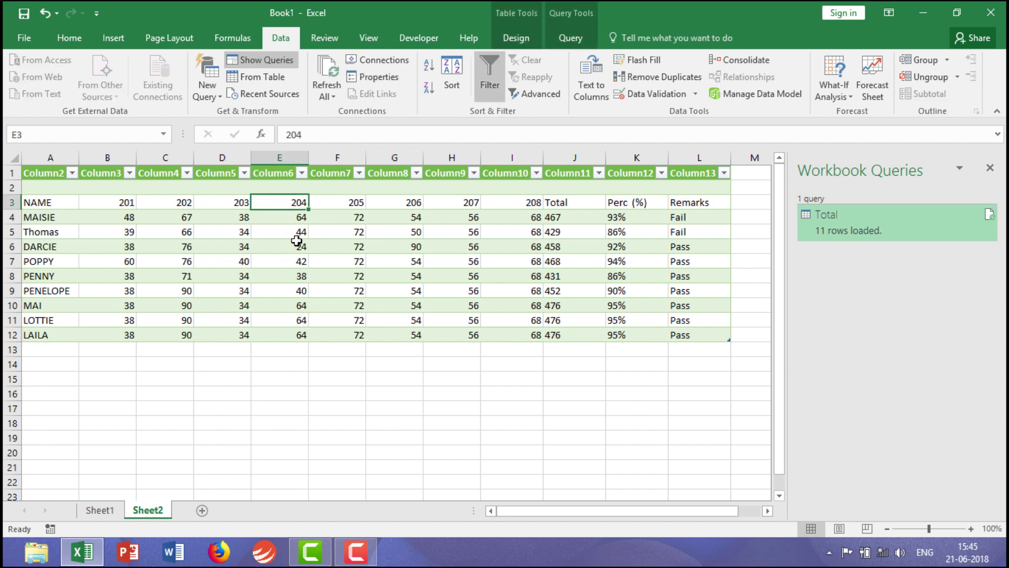
left_click(297, 243)
key("Down")
key("Down")
key("Down")
key("Down")
key("Down")
left_click(328, 91)
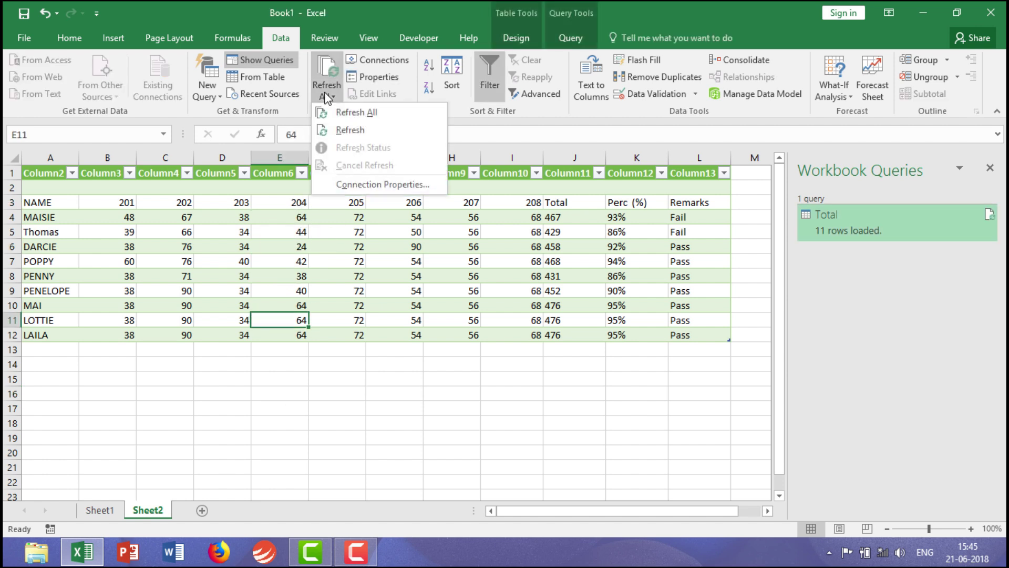
left_click(324, 76)
left_click(325, 98)
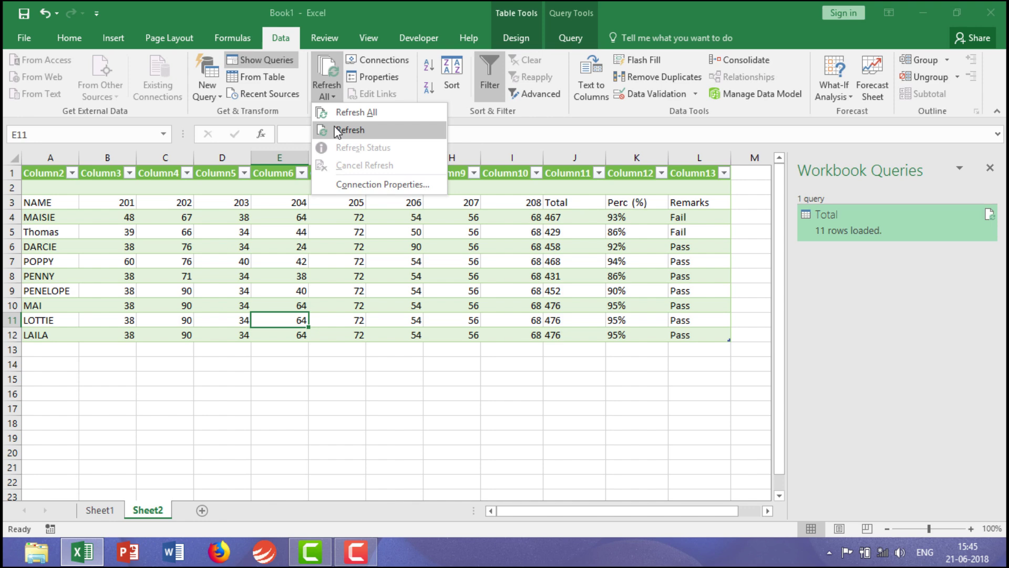
left_click(337, 130)
Cancel the External Data Properties and open Workbook Connections showing Query - Total.
left_click(378, 79)
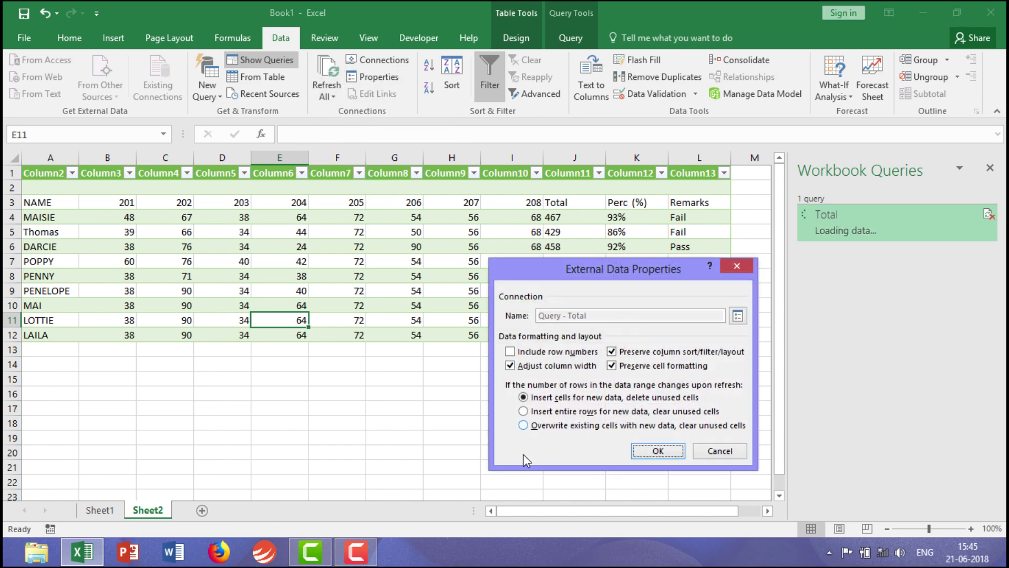
left_click(734, 455)
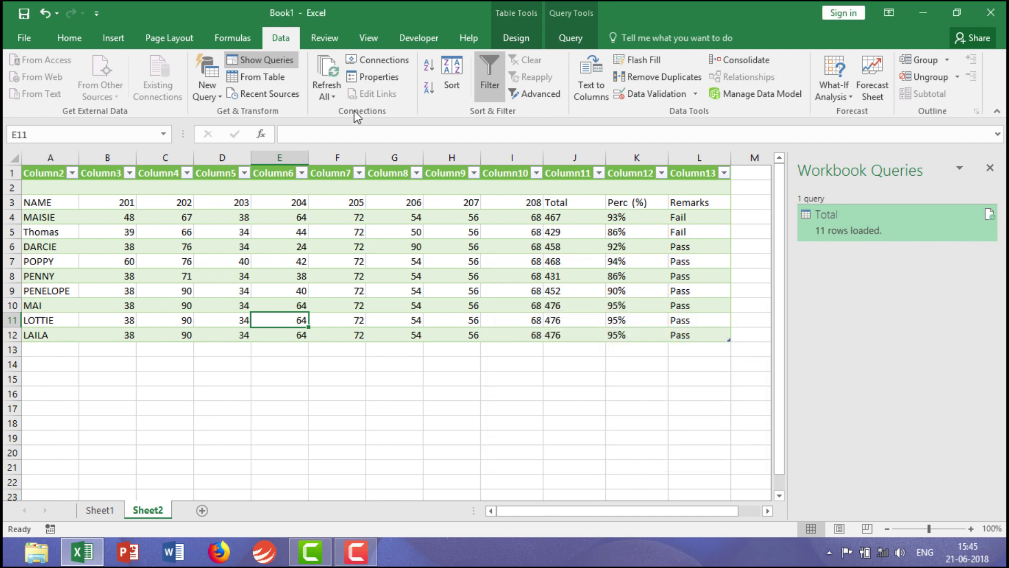
left_click(375, 61)
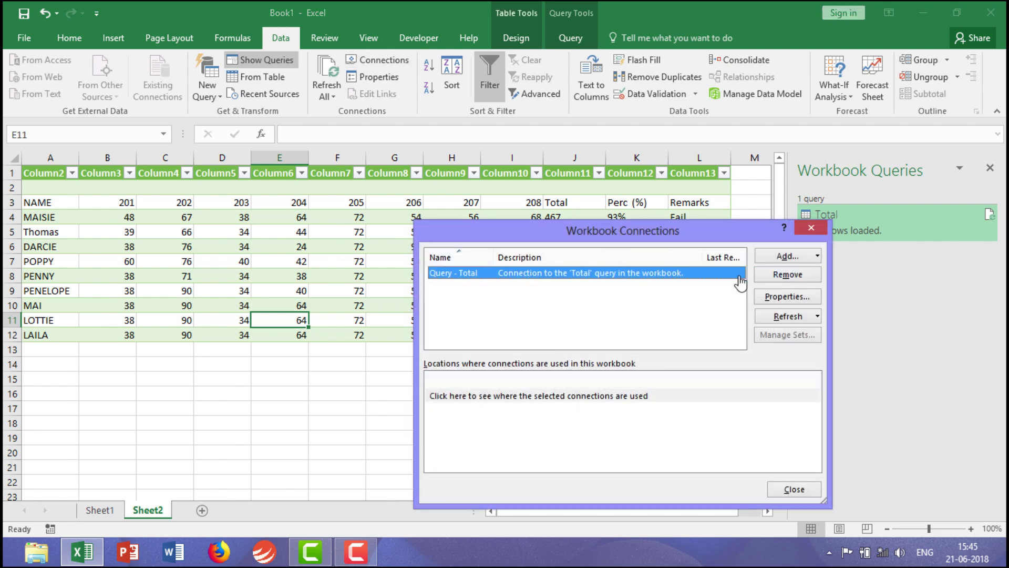